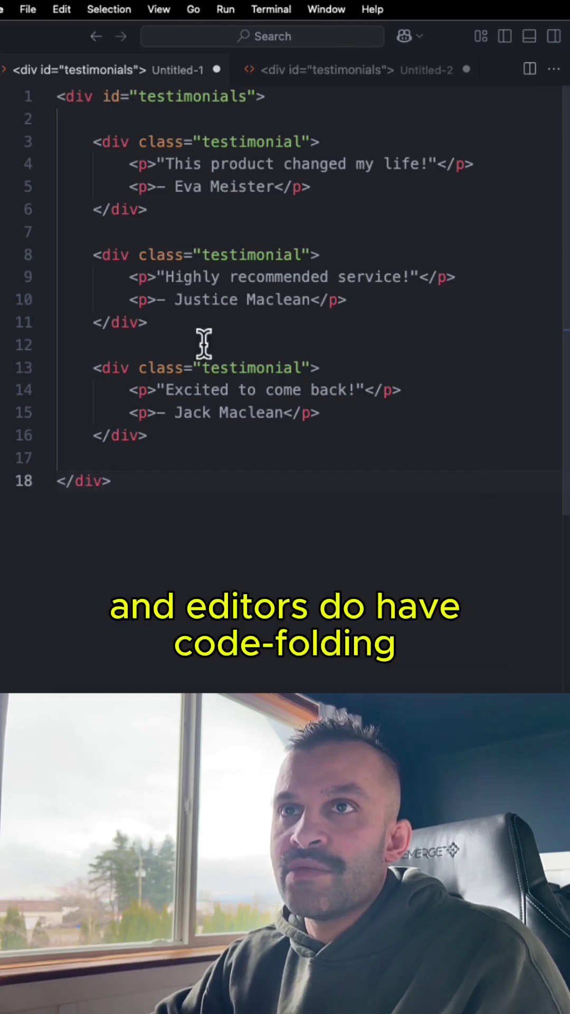
- Unfold the testimonials block, then collapse and re-expand the first testimonial at line 3
left_click(46, 97)
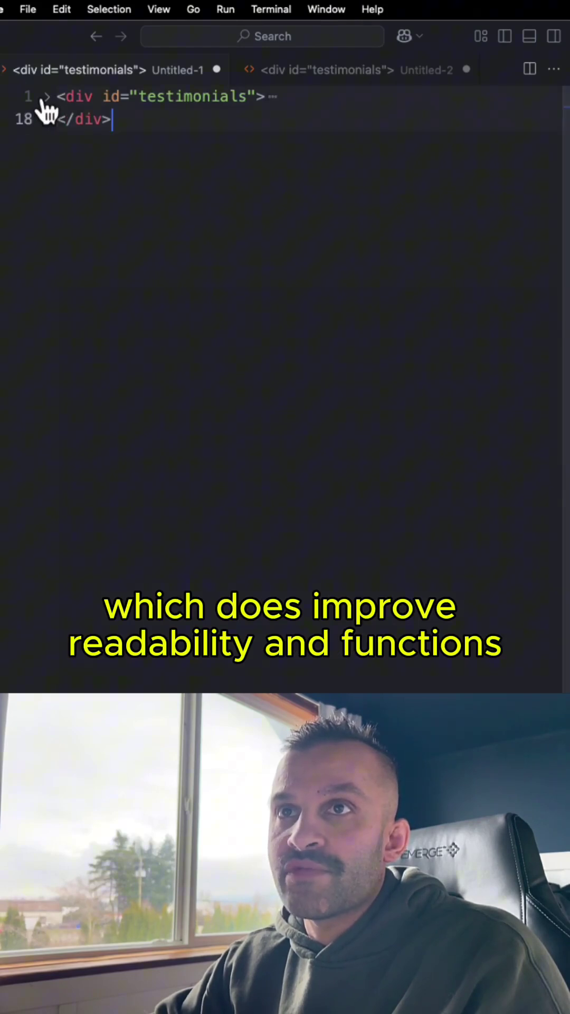
left_click(47, 143)
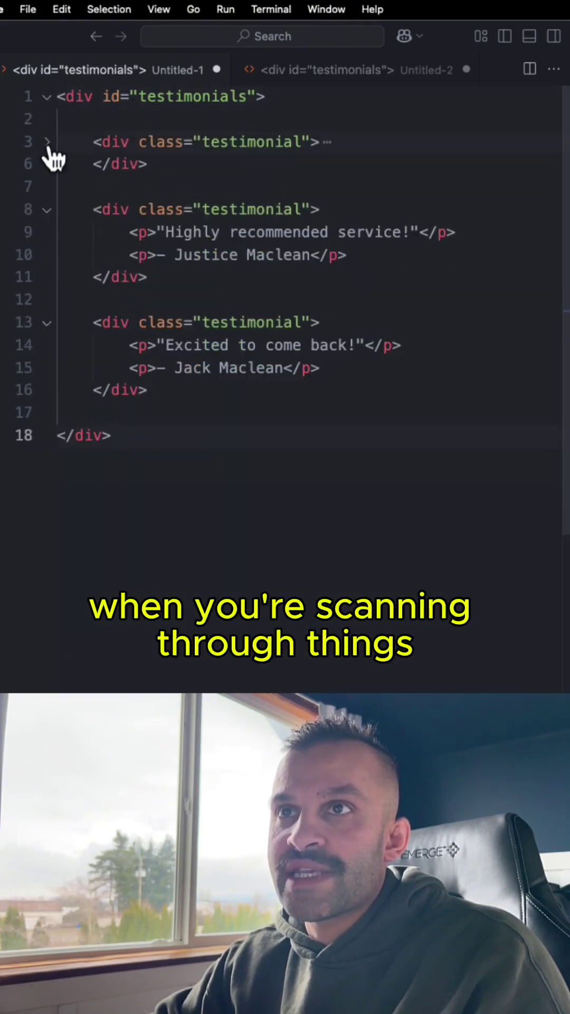
left_click(46, 142)
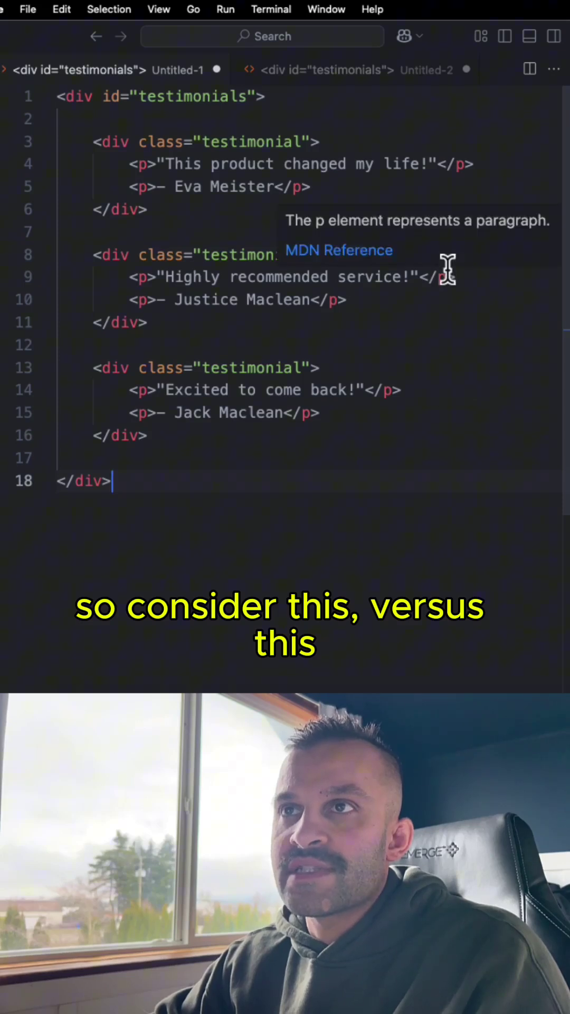
- Switch to the Untitled-2 tab with the end-of-tag commented testimonials markup
left_click(390, 75)
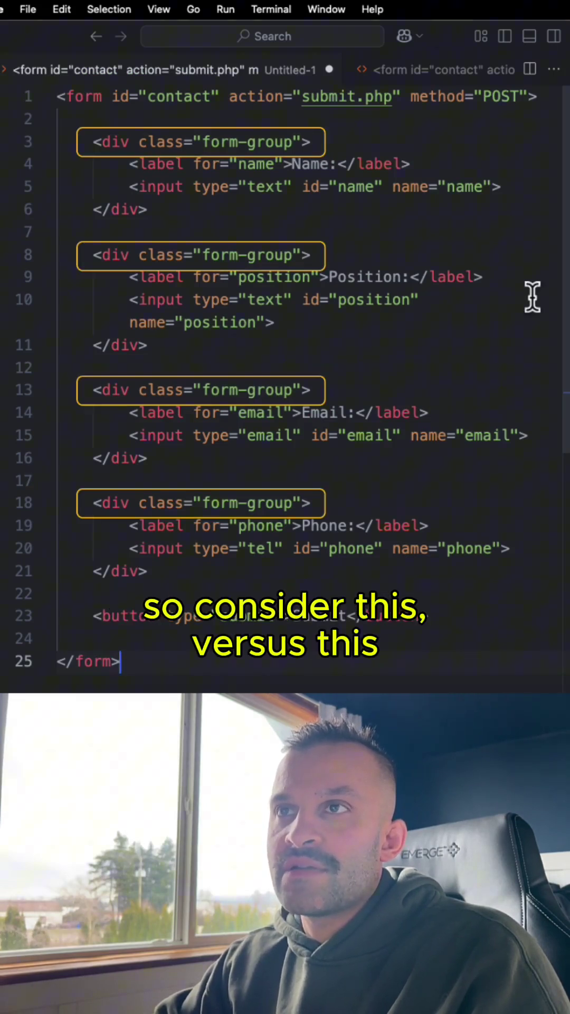
- Switch to the Untitled-2 tab with the commented contact form
left_click(499, 70)
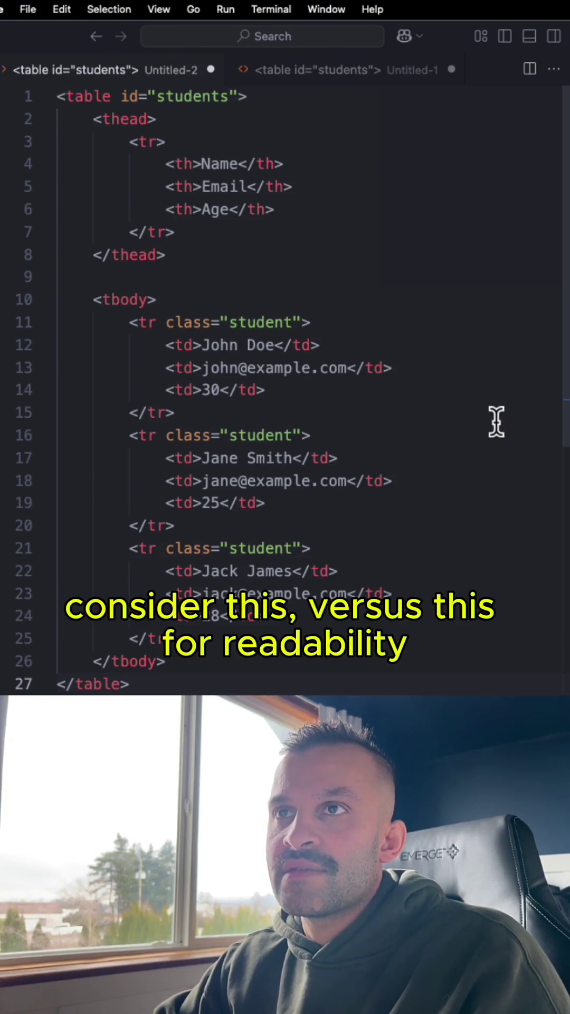
- Switch to the Untitled-1 tab with the commented students table
left_click(411, 70)
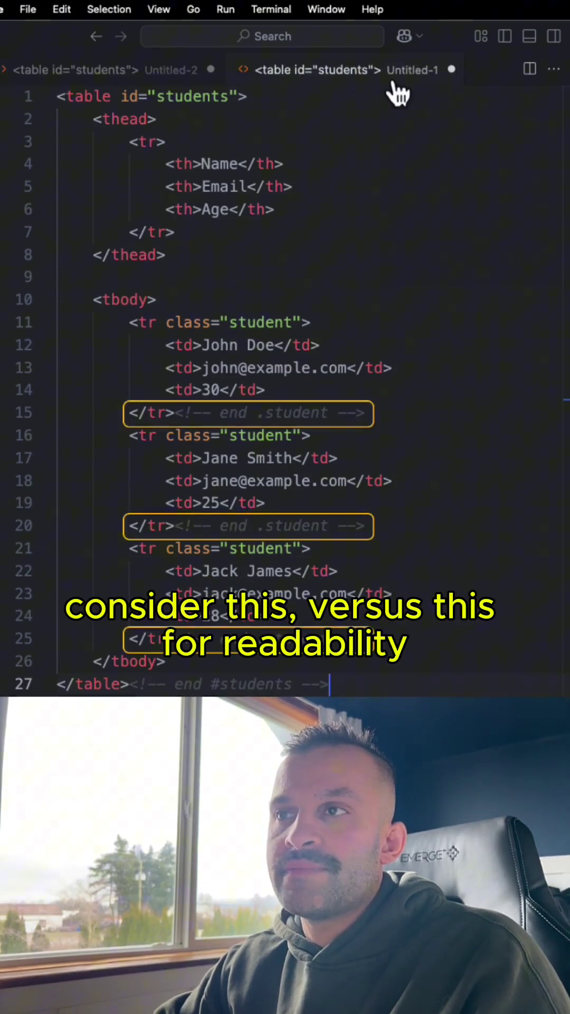